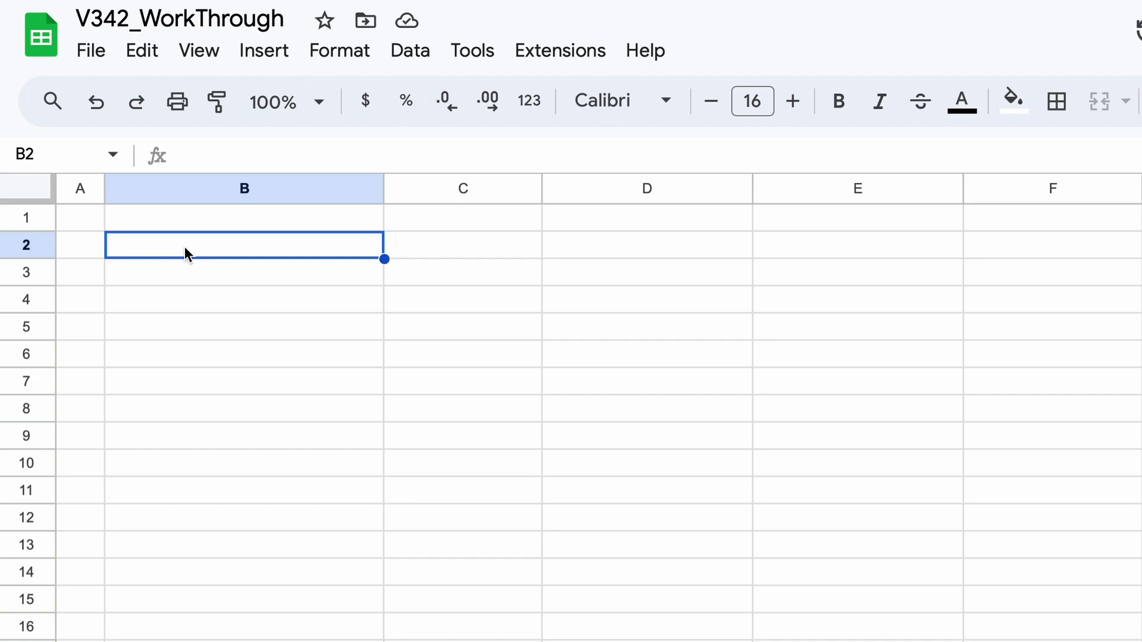
Step: Enter =DATE(2022, 2, 1) in B2 so it shows 2/1/2022
type("=")
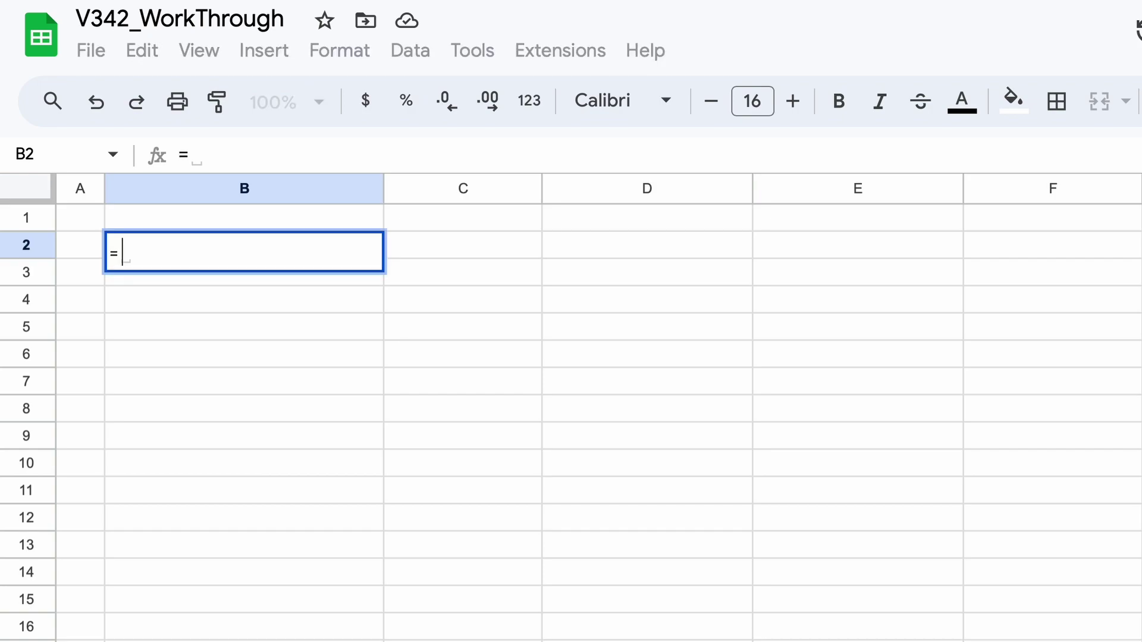
type("DATE(")
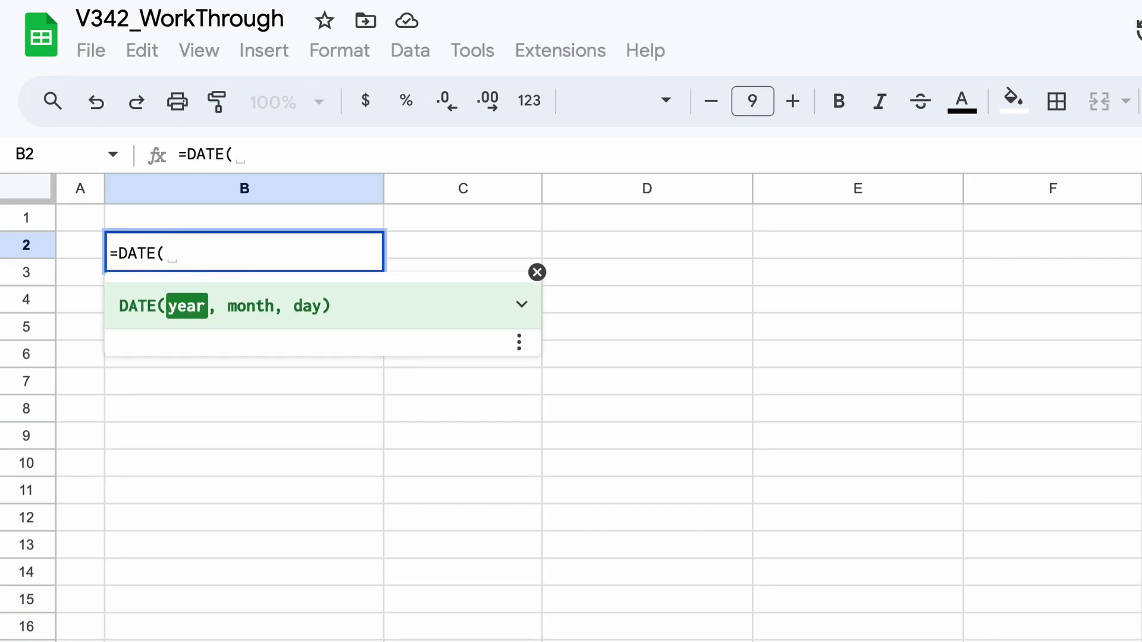
left_click(522, 305)
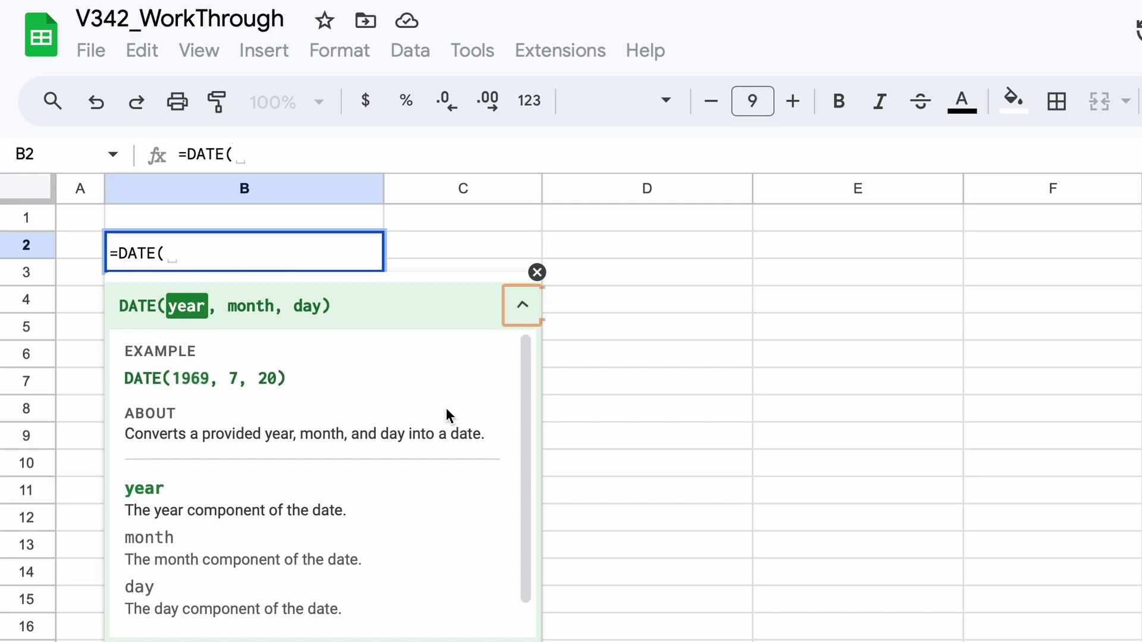
scroll(446, 419, "down", 2)
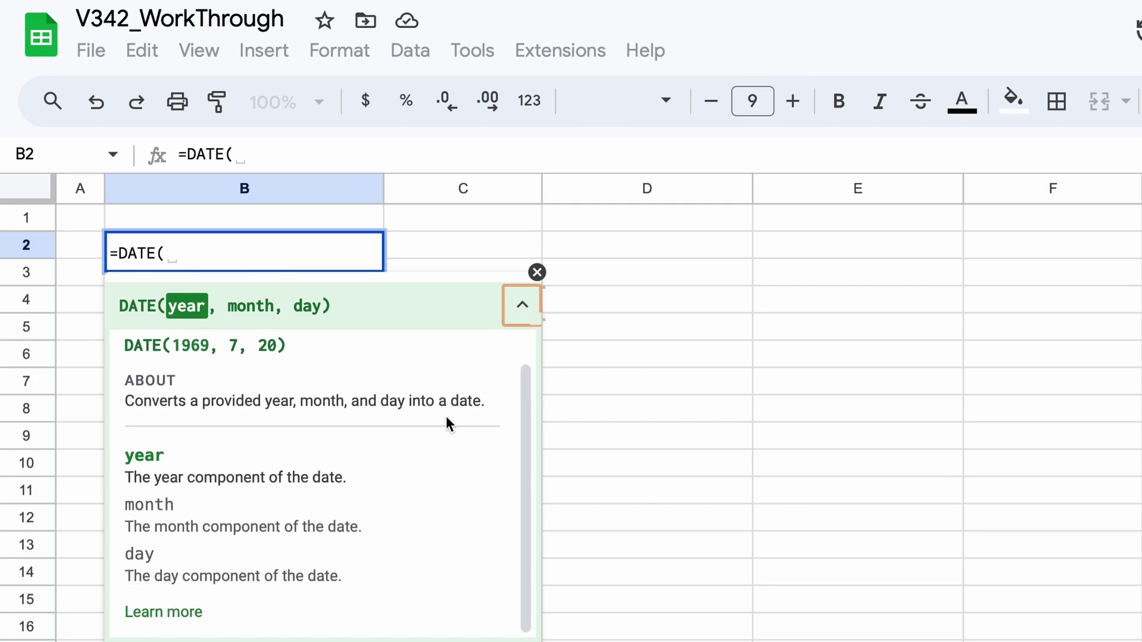
scroll(446, 419, "up", 1)
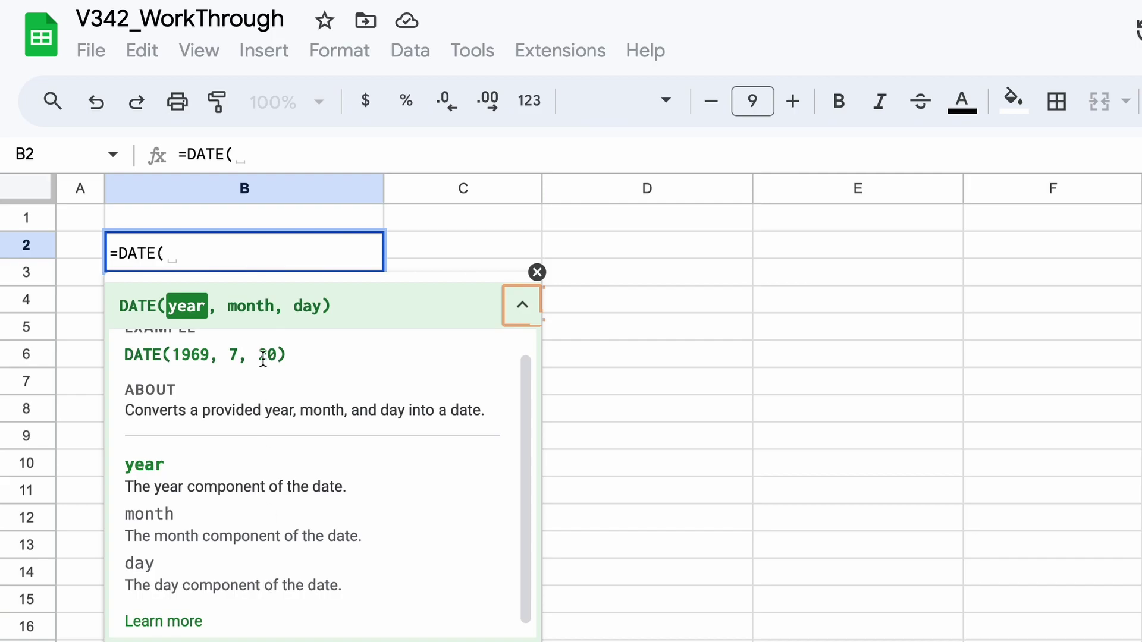
left_click(292, 150)
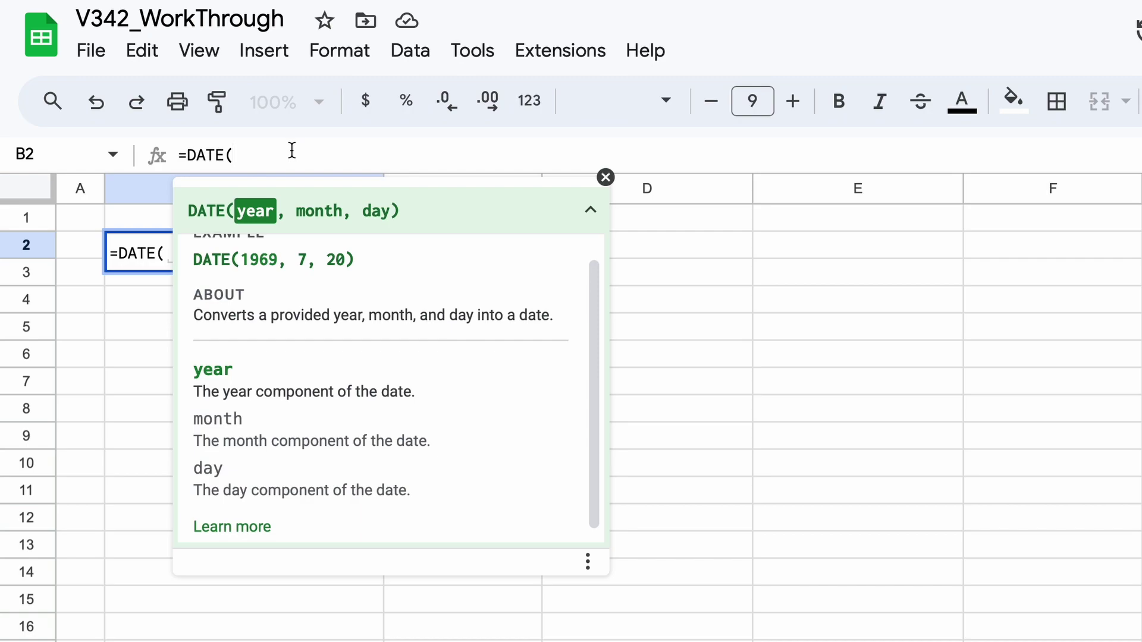
type("2022, ")
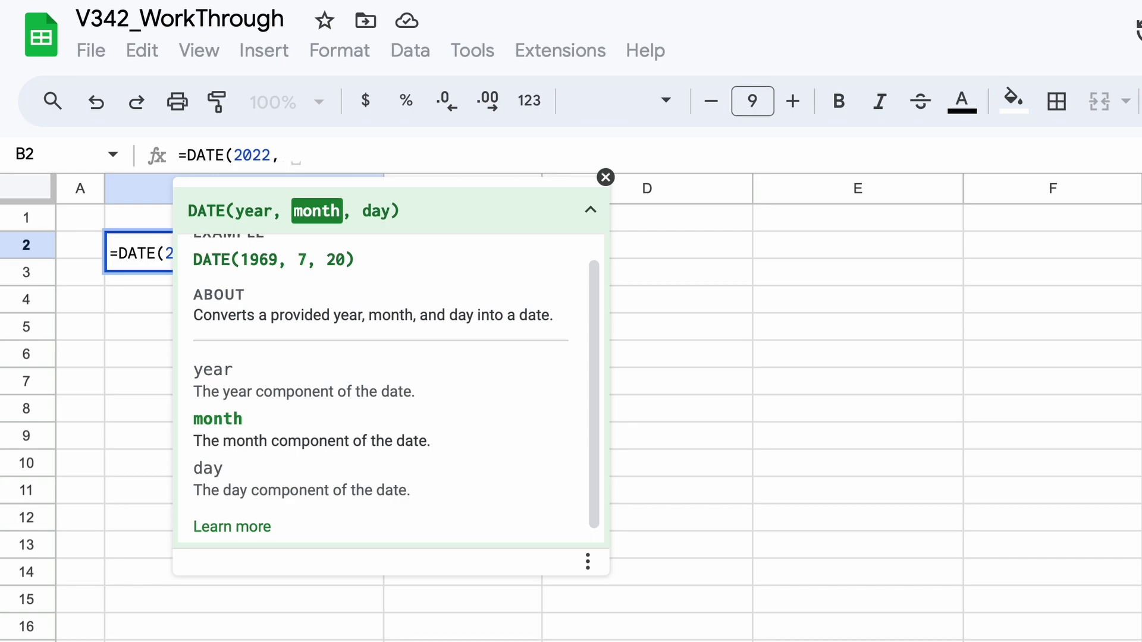
type("2, 1")
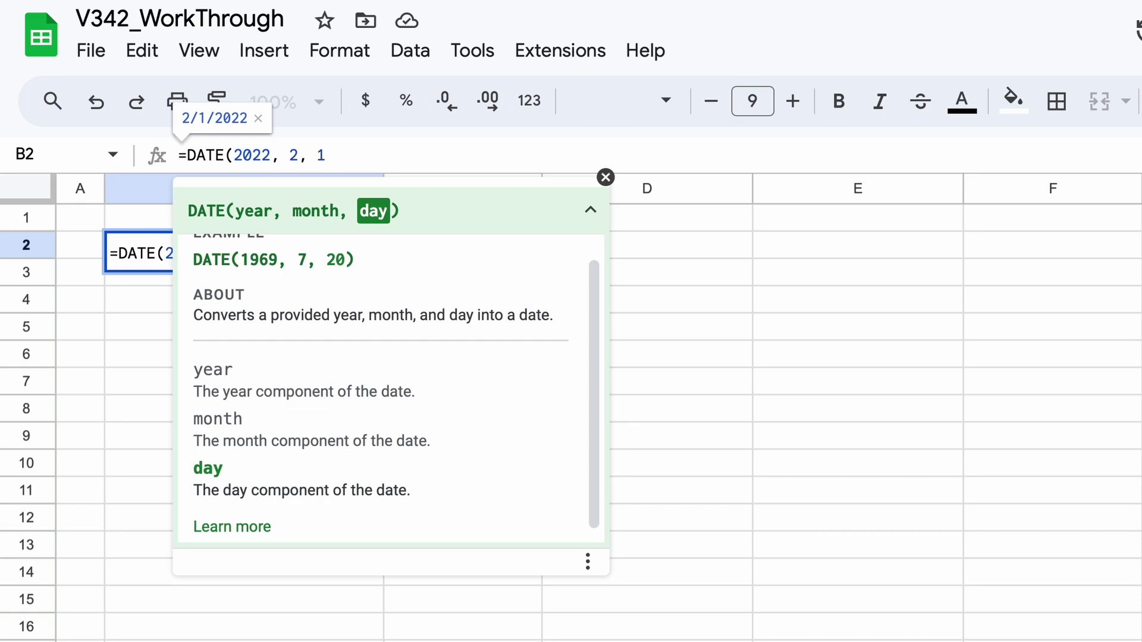
type(")")
key("Return")
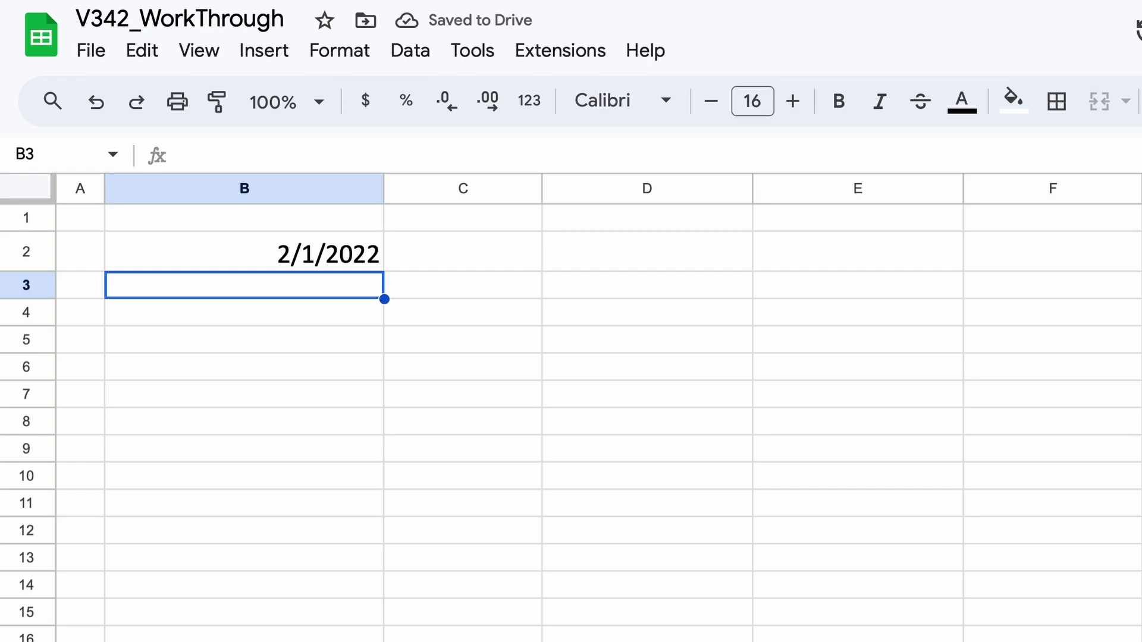
Step: Fill B2's date formula into B3 and give B3 the 'August 5, 1930' custom date format
left_click(356, 243)
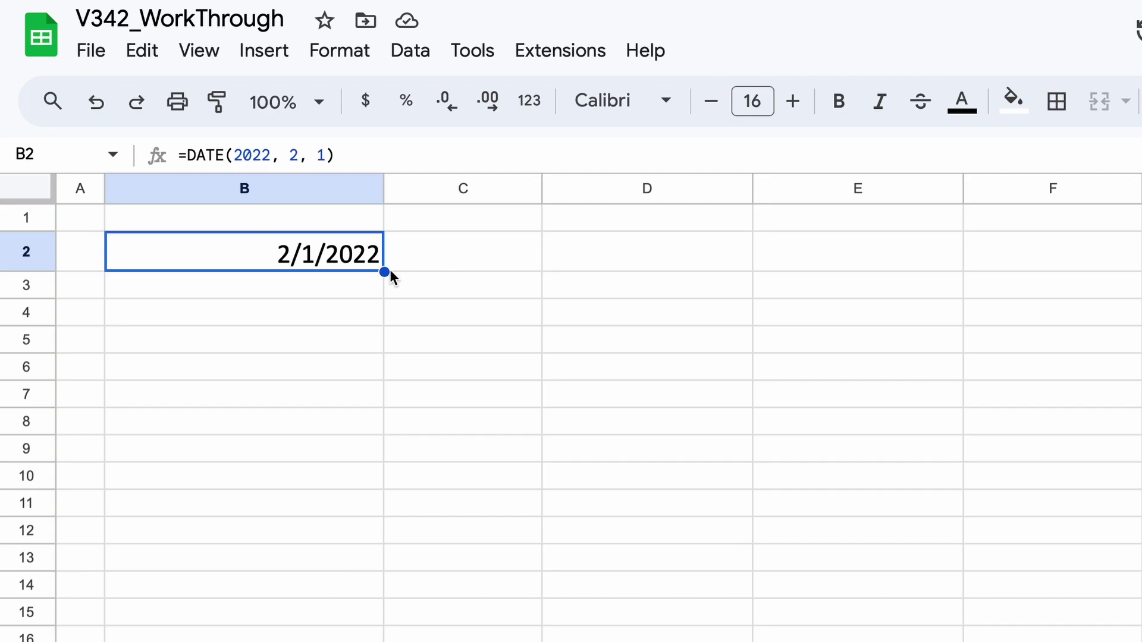
left_click_drag(386, 272, 385, 294)
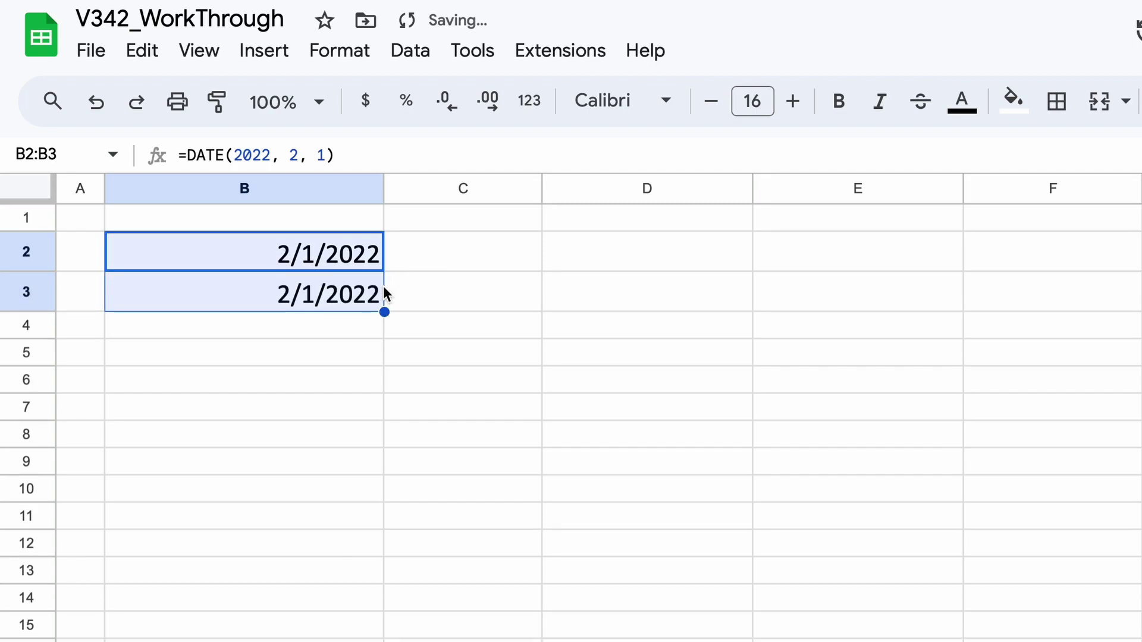
left_click(368, 292)
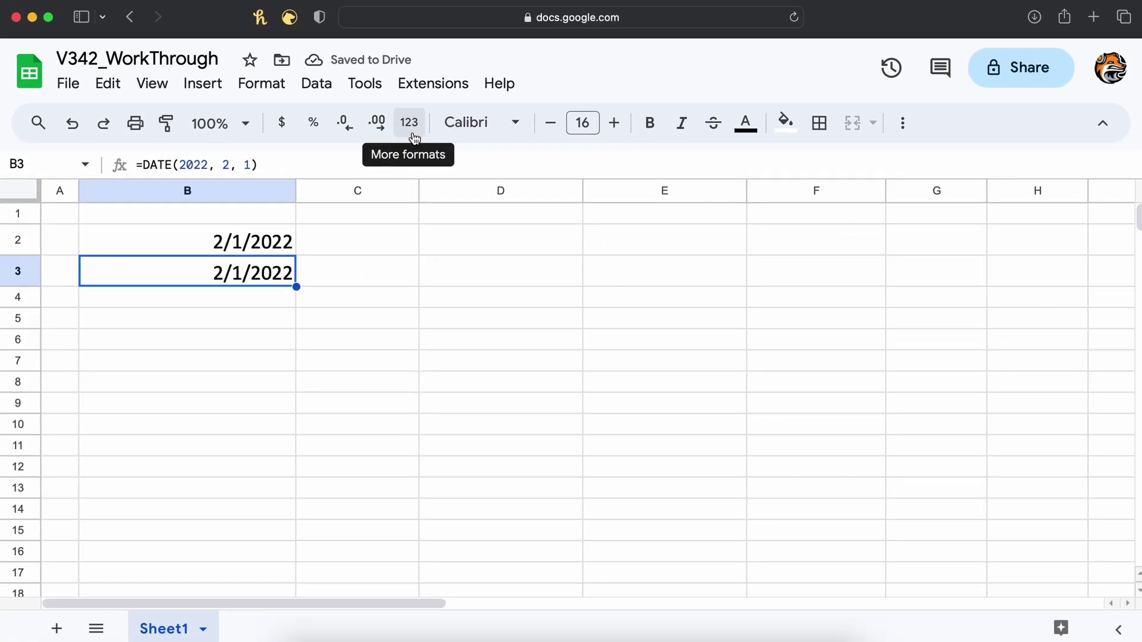
left_click(414, 138)
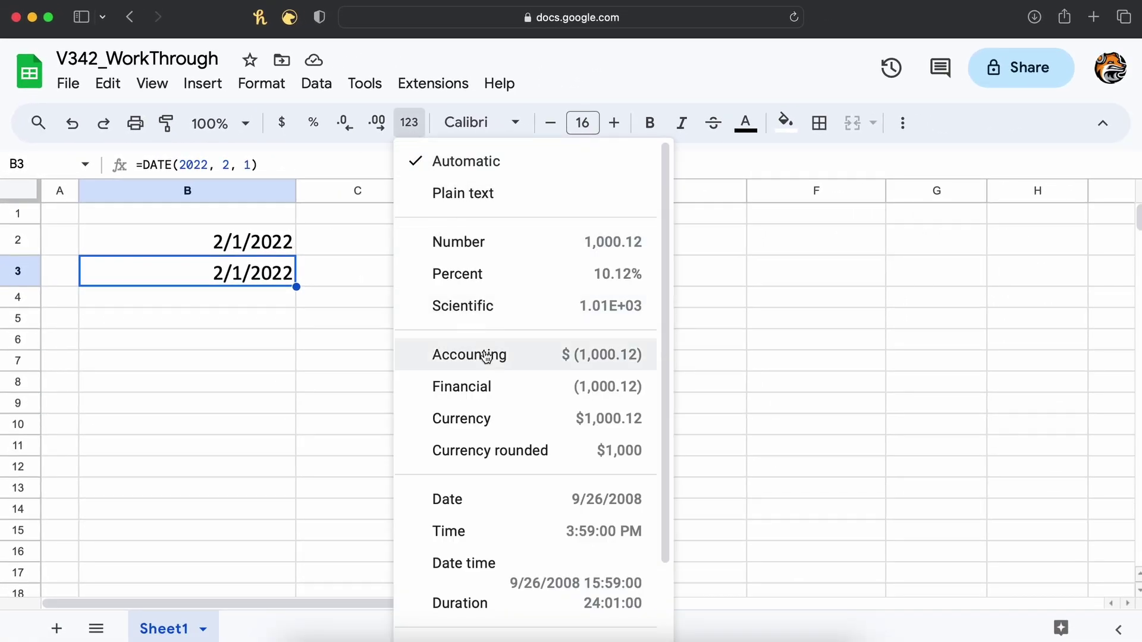
scroll(486, 357, "down", 2)
scroll(486, 356, "down", 1)
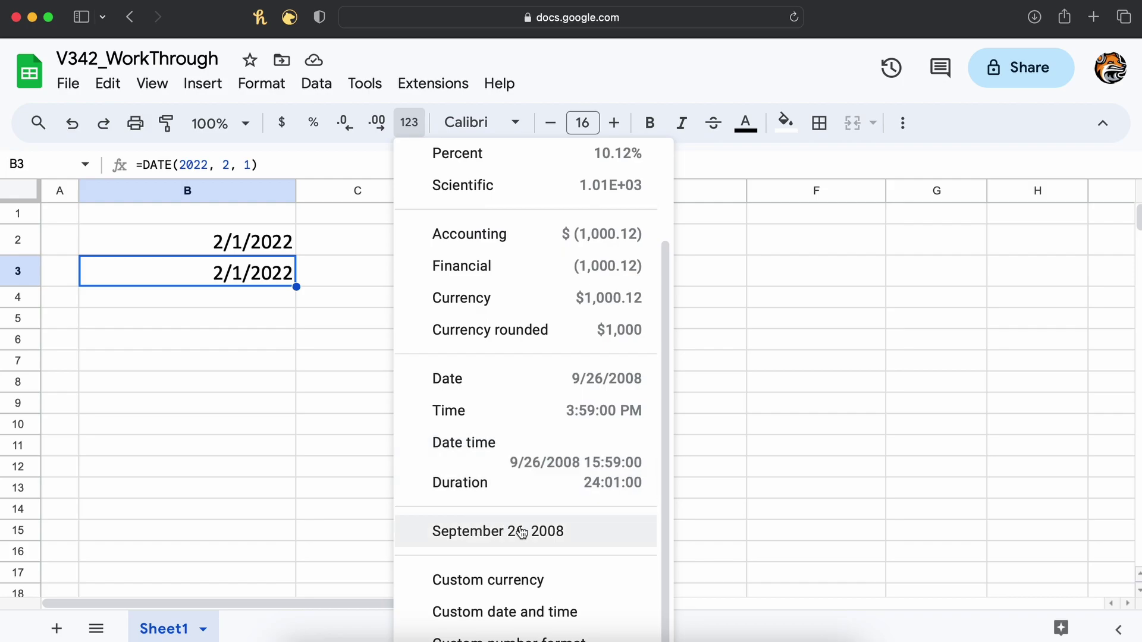
left_click(536, 611)
scroll(520, 521, "down", 3)
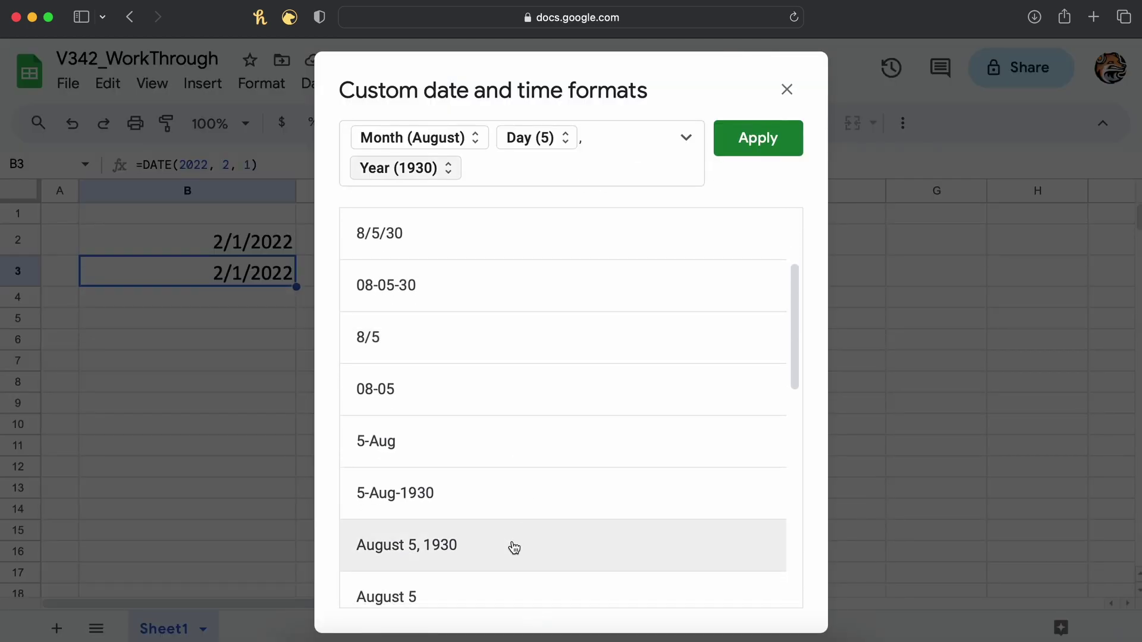
left_click(748, 138)
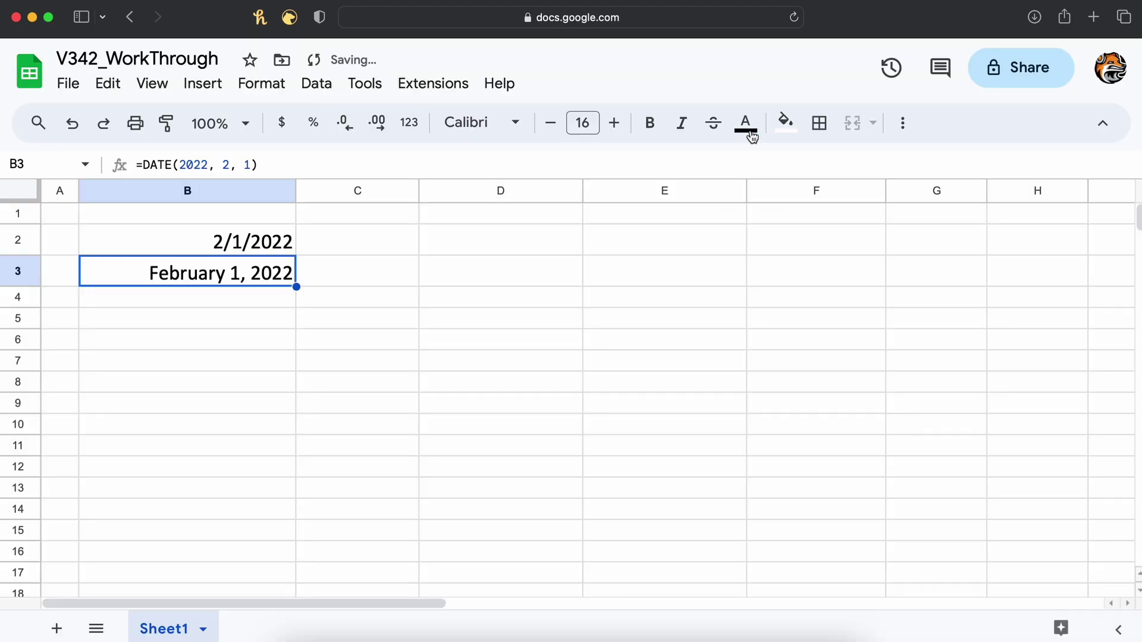
Step: Enter =DATE(2021,1,14) in B5 to show 1/14/2021
left_click(288, 319)
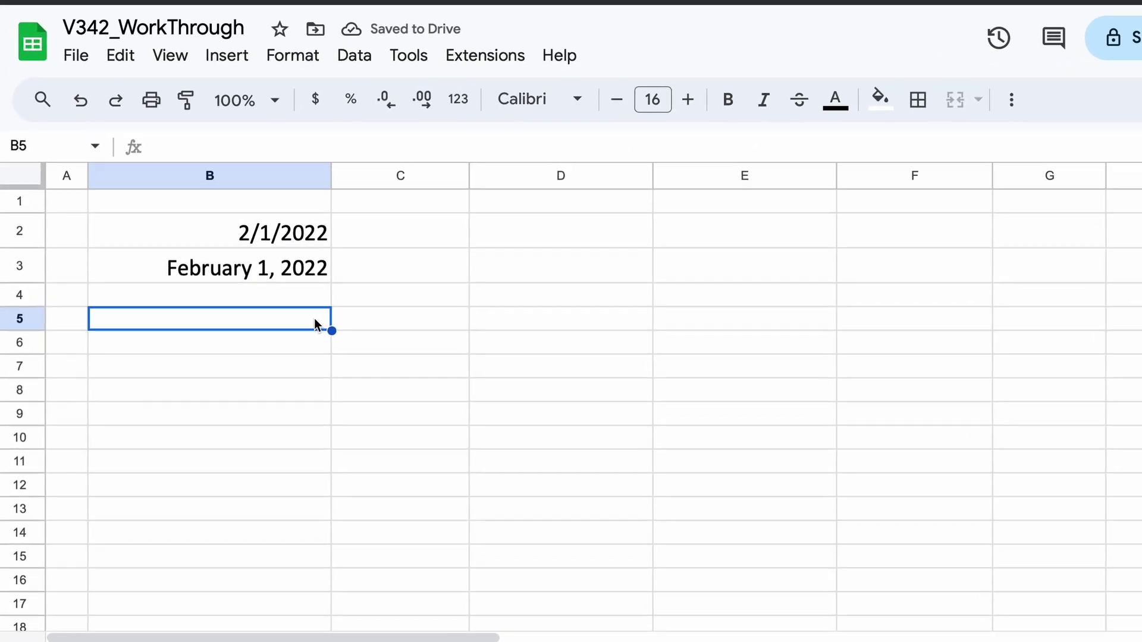
type("2021")
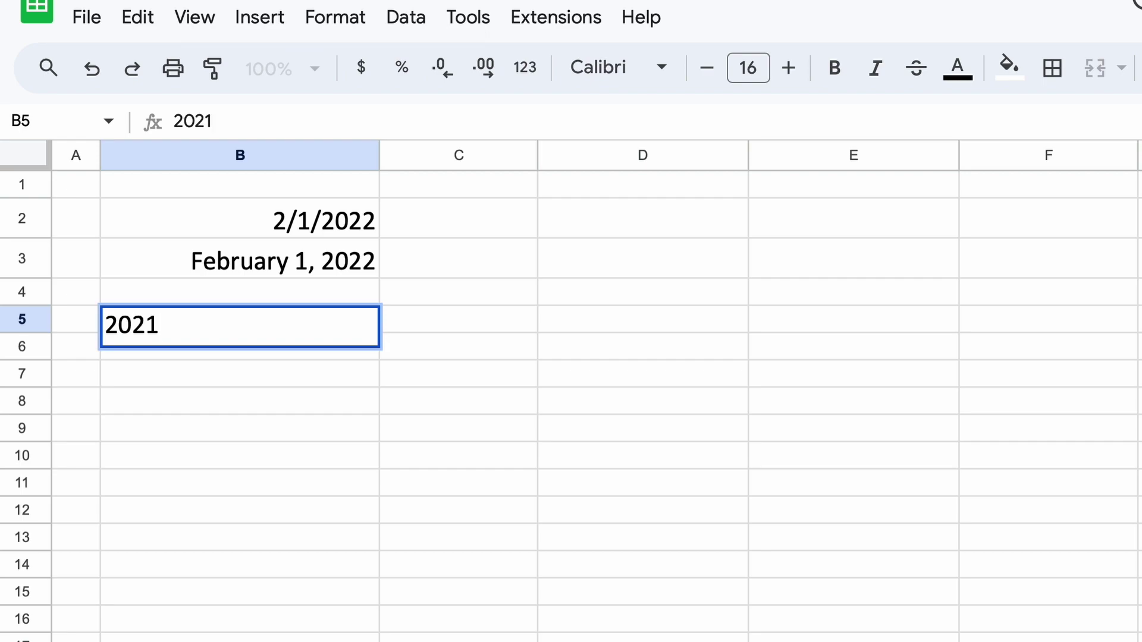
key("Escape")
type("=DAte")
key("Tab")
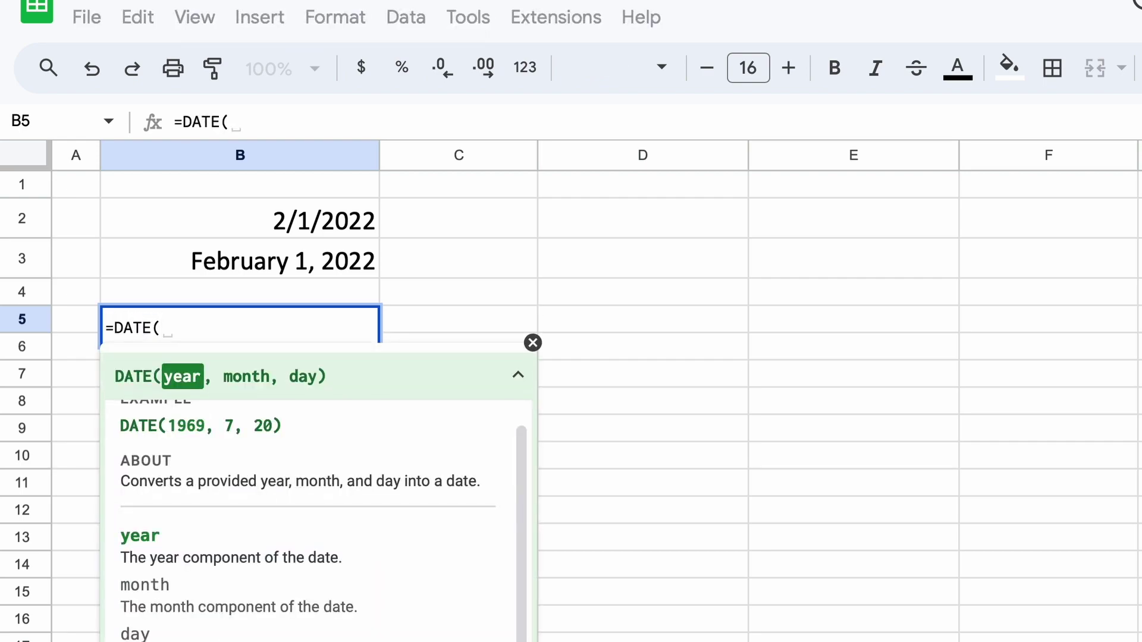
type("2021,")
type(" 1,14")
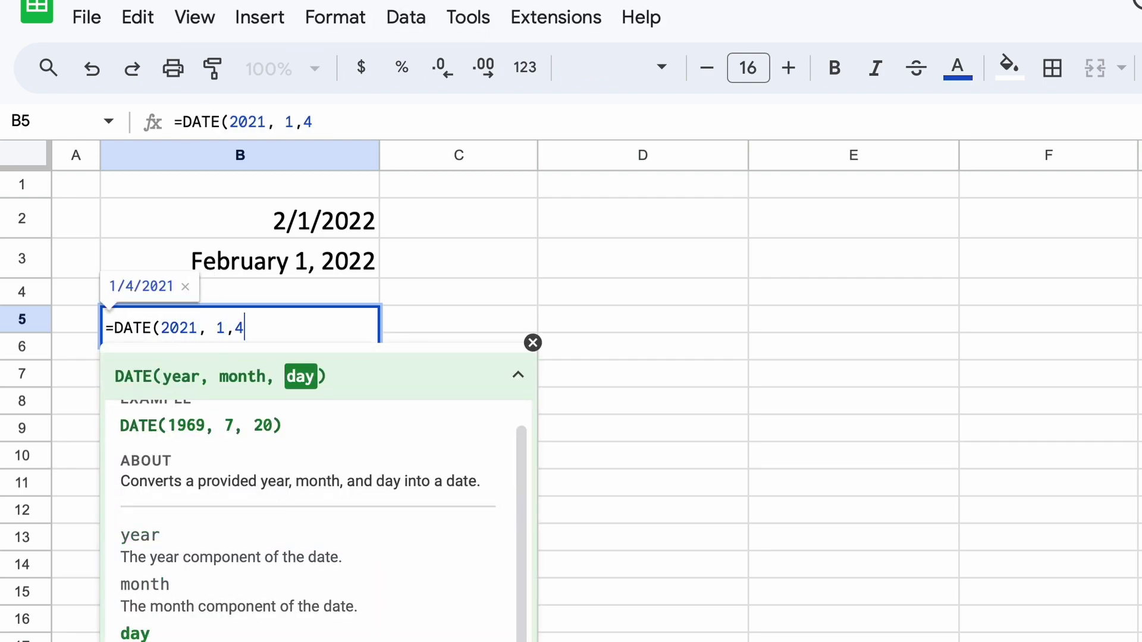
key("BackSpace")
type("14,")
key("BackSpace")
type(")")
key("Return")
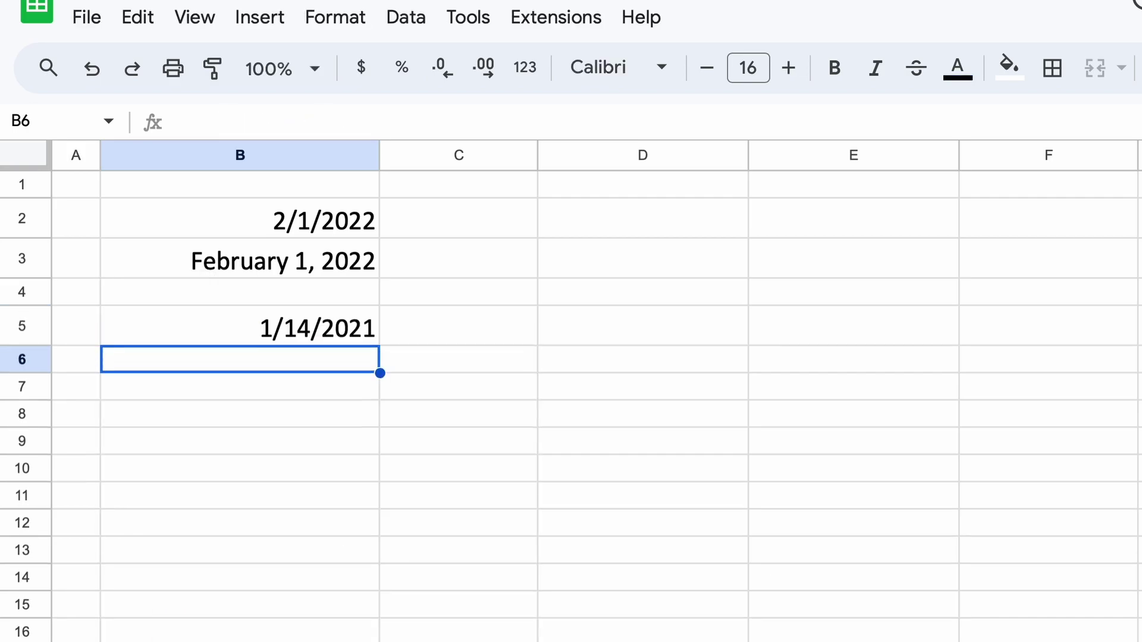
Step: Enter =DATE(2012,5,1) in B6 to show 5/1/2012
type("=20")
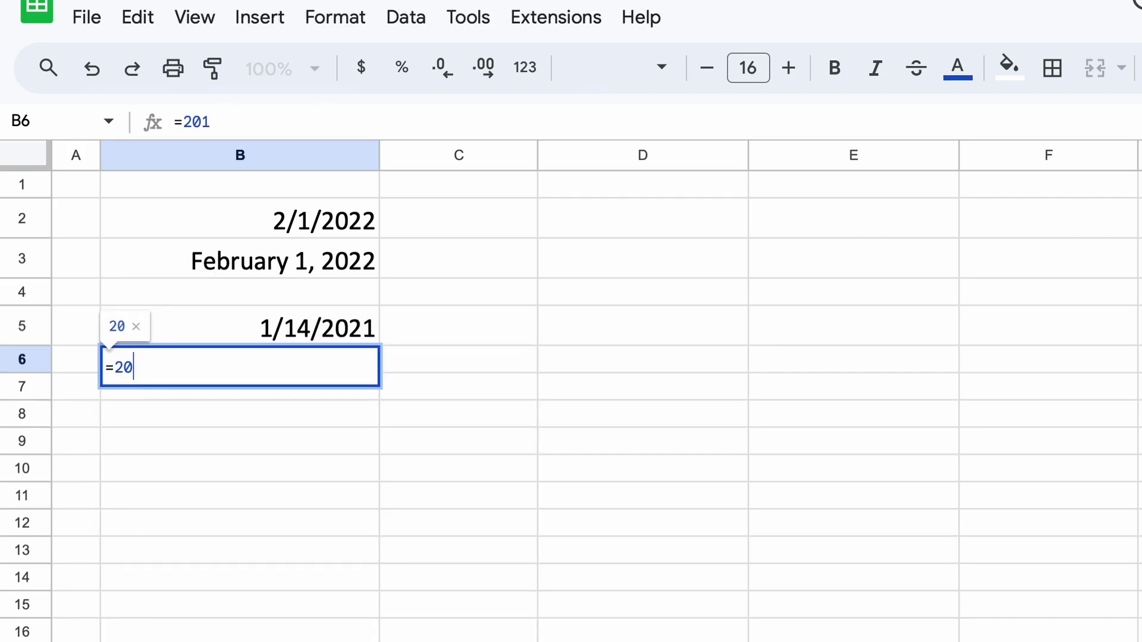
key("BackSpace")
key("BackSpace")
type("DATE")
key("Tab")
type("2021,")
key("BackSpace")
key("BackSpace")
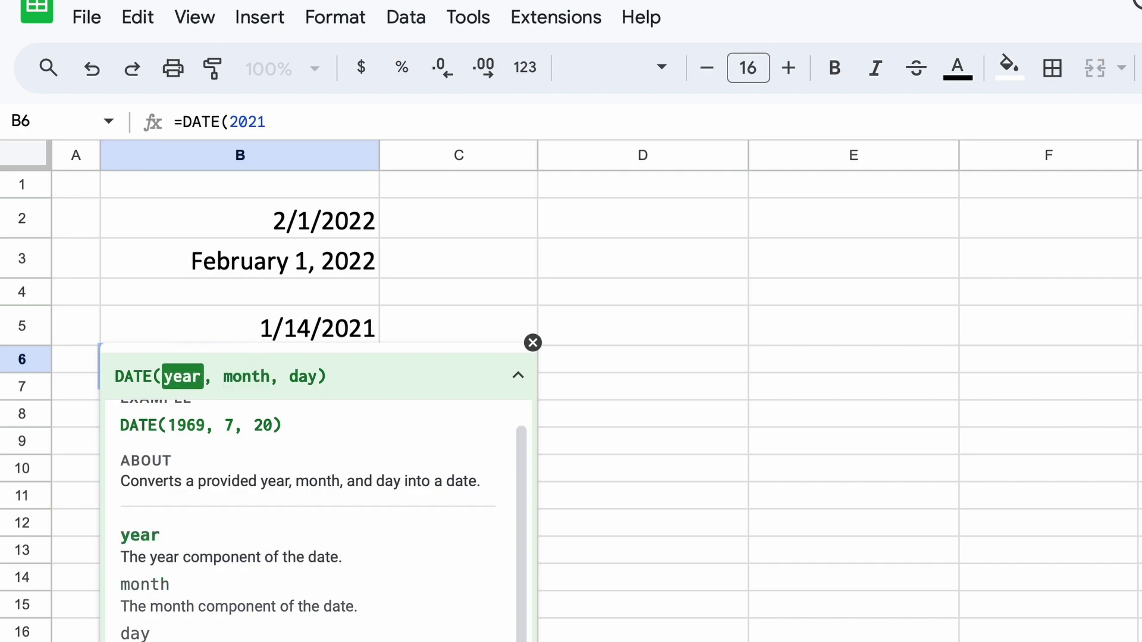
type(",")
key("BackSpace")
key("BackSpace")
key("BackSpace")
key("BackSpace")
type("12, 2")
key("BackSpace")
type("5")
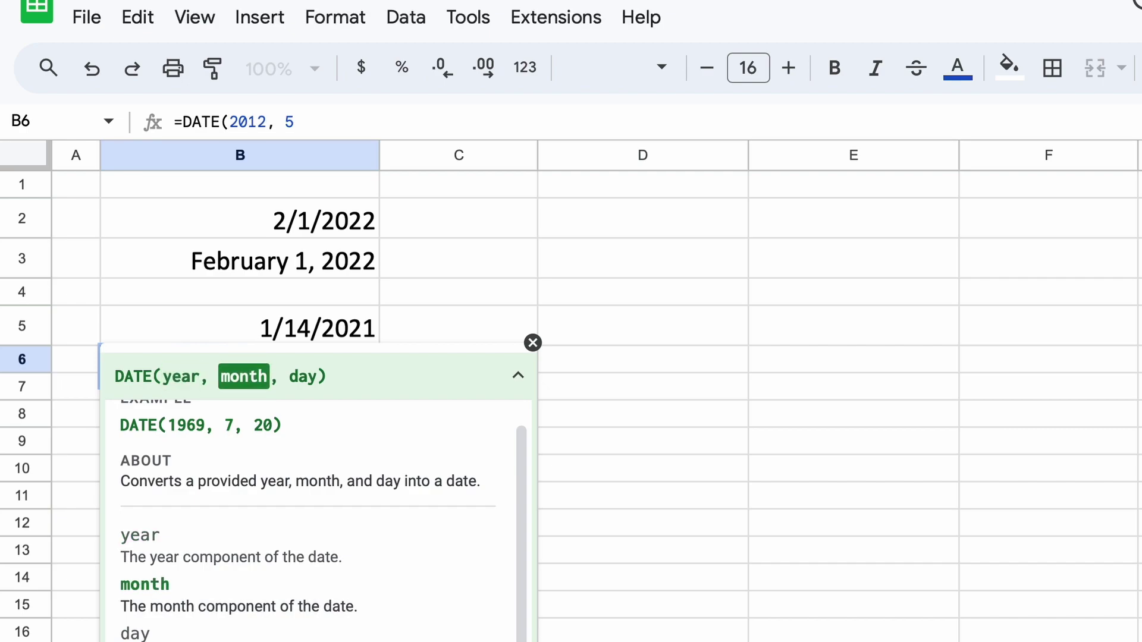
type(", 1)")
key("Return")
Step: Put the day difference =B5-B6 in B8, giving 3180
key("Down")
type("=")
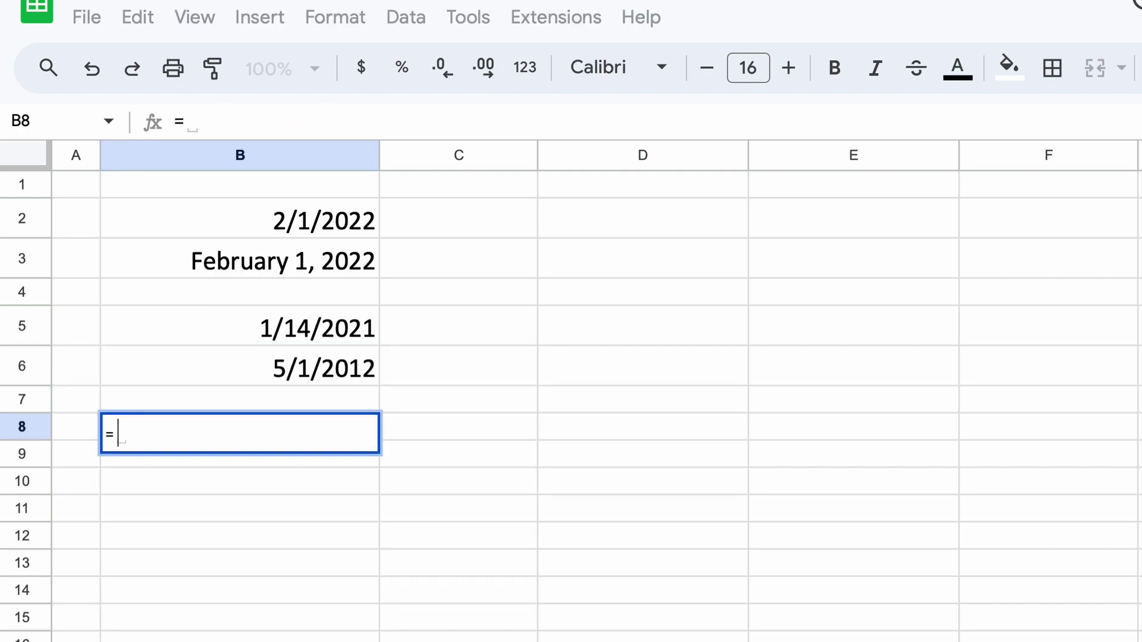
key("Up")
key("Up")
key("Up")
type("-")
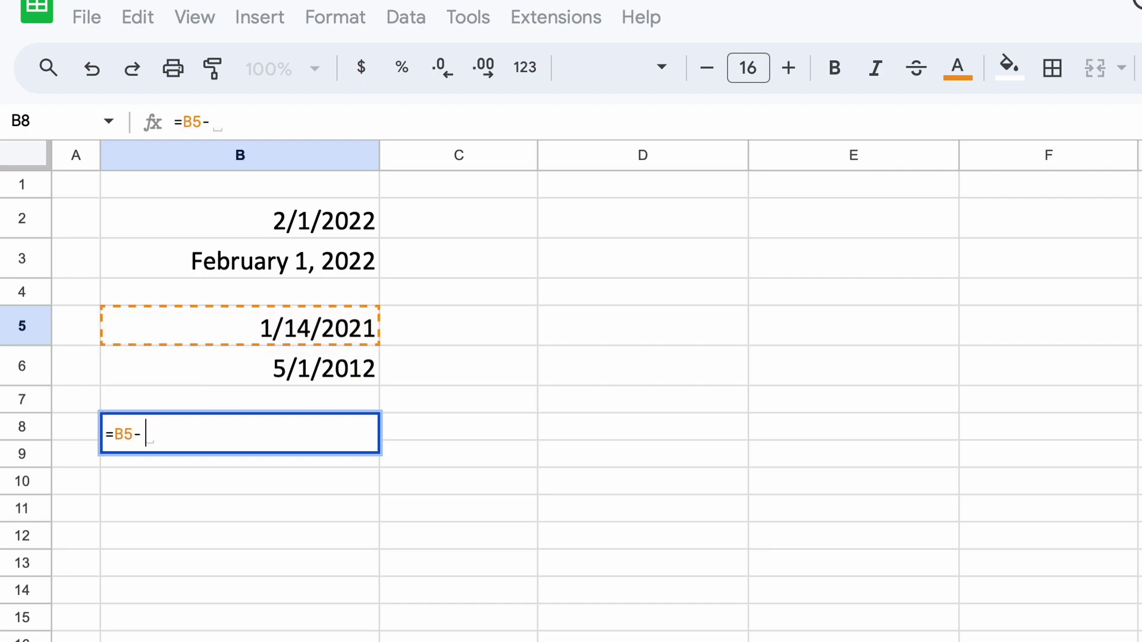
key("Up")
key("Up")
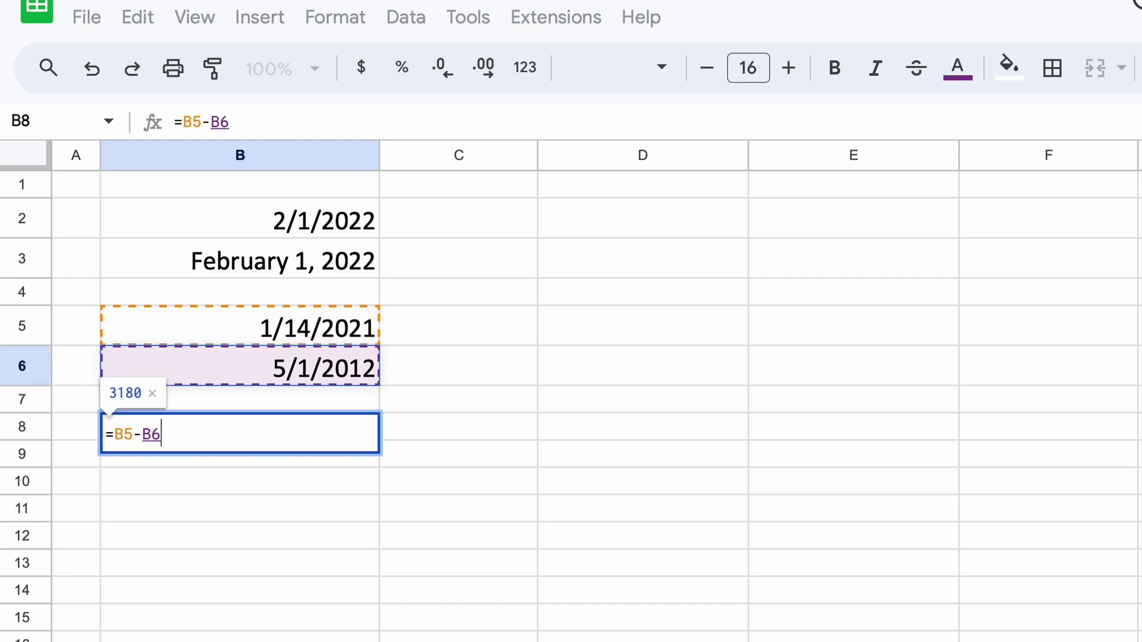
key("Return")
key("Down")
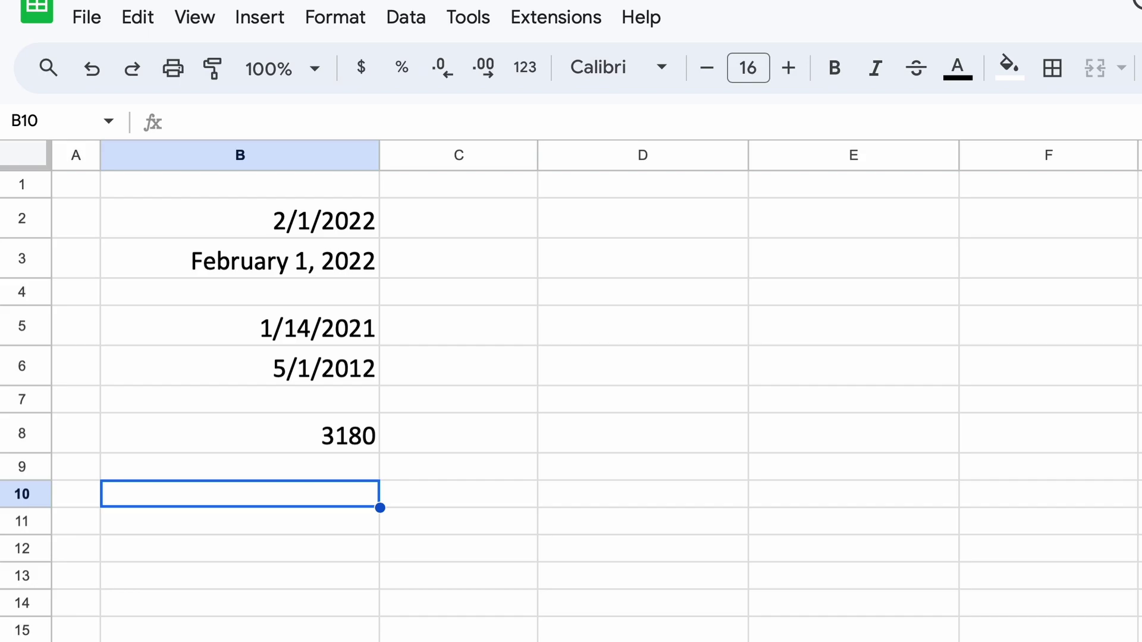
Step: Write =IF(B6<B5, "past", "future") in B10
type("=IF(")
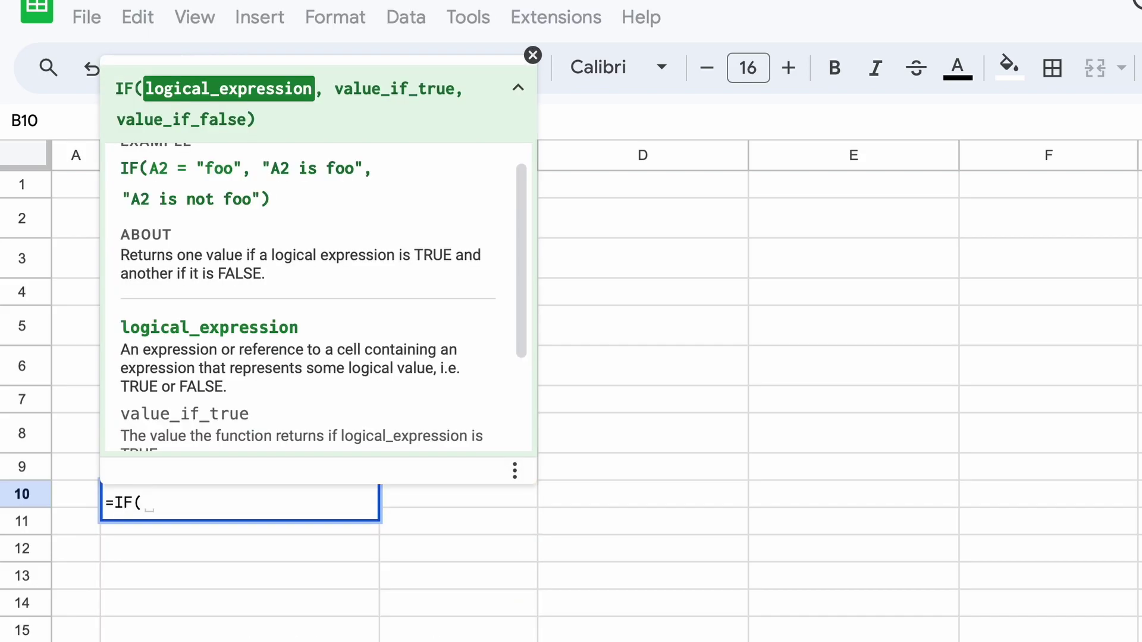
key("Up")
key("Up")
key("Up")
key("Up")
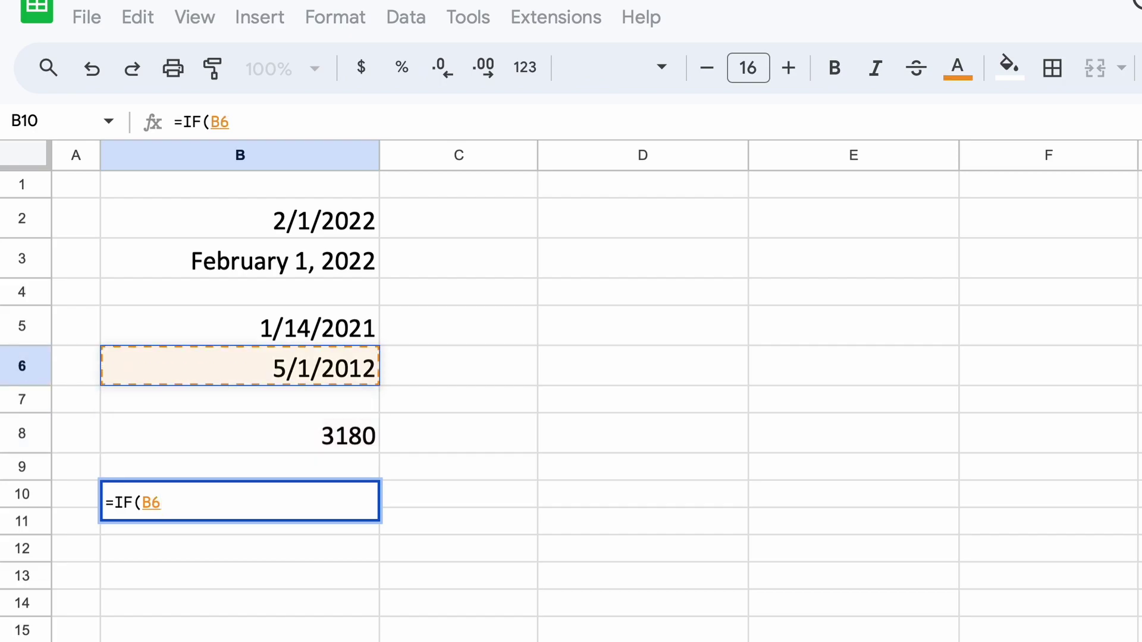
type("<")
key("Up")
key("Up")
key("Up")
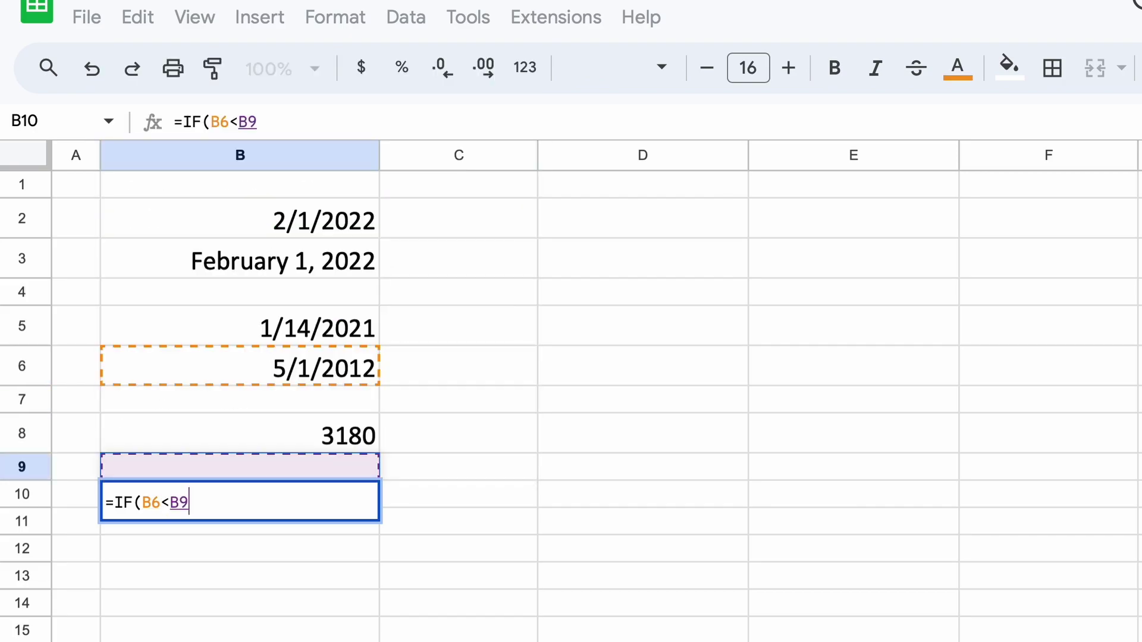
key("Up")
key("Up")
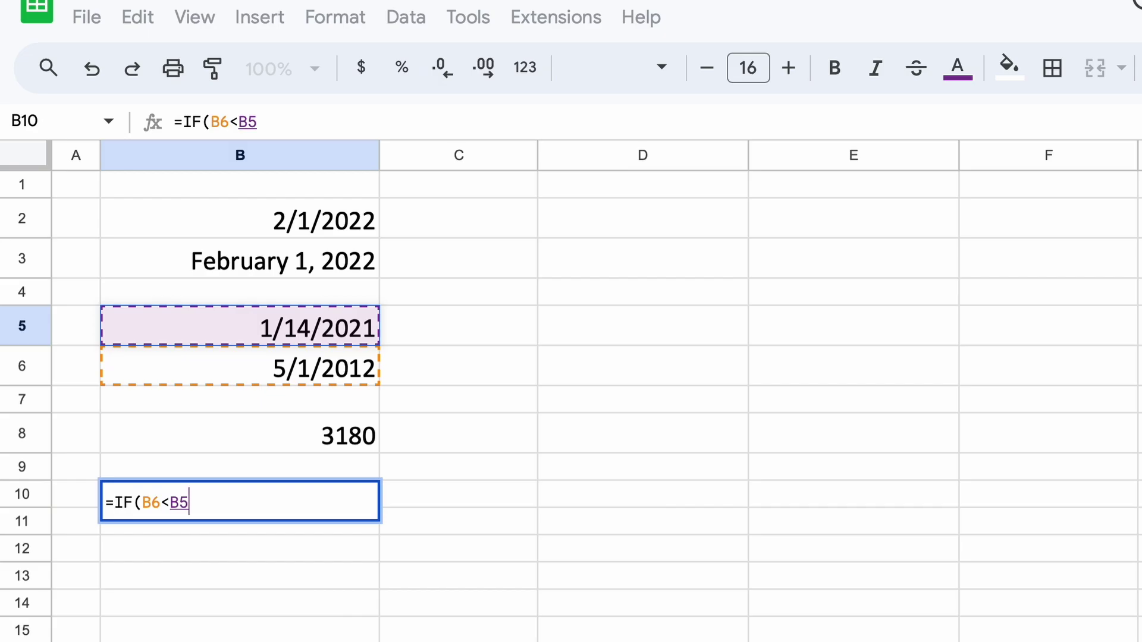
type(", ")
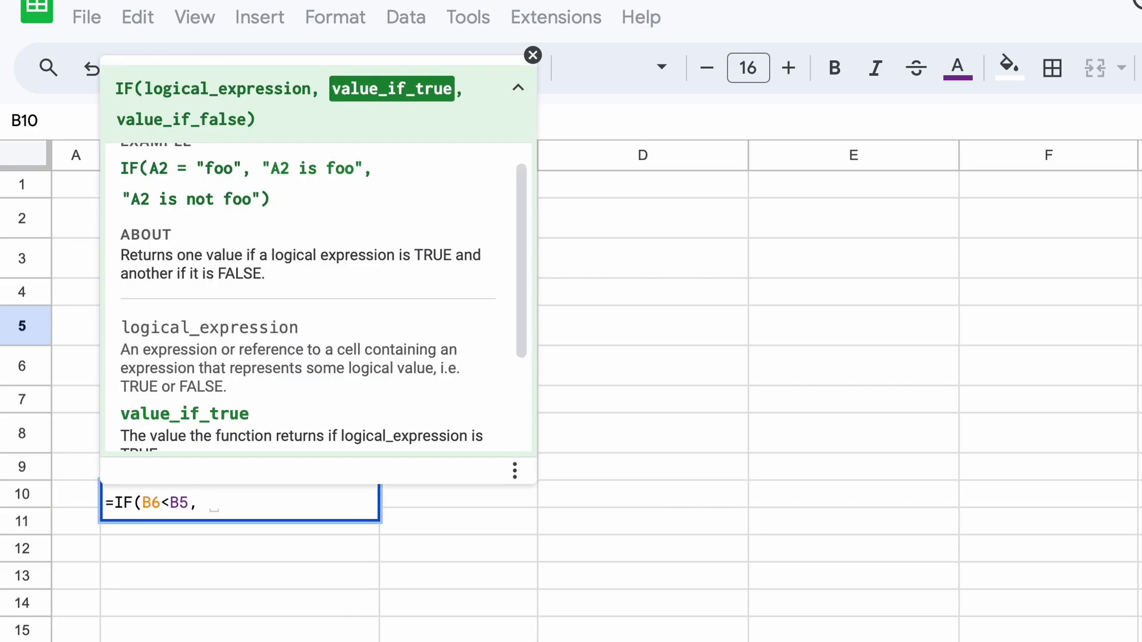
type("\"past")
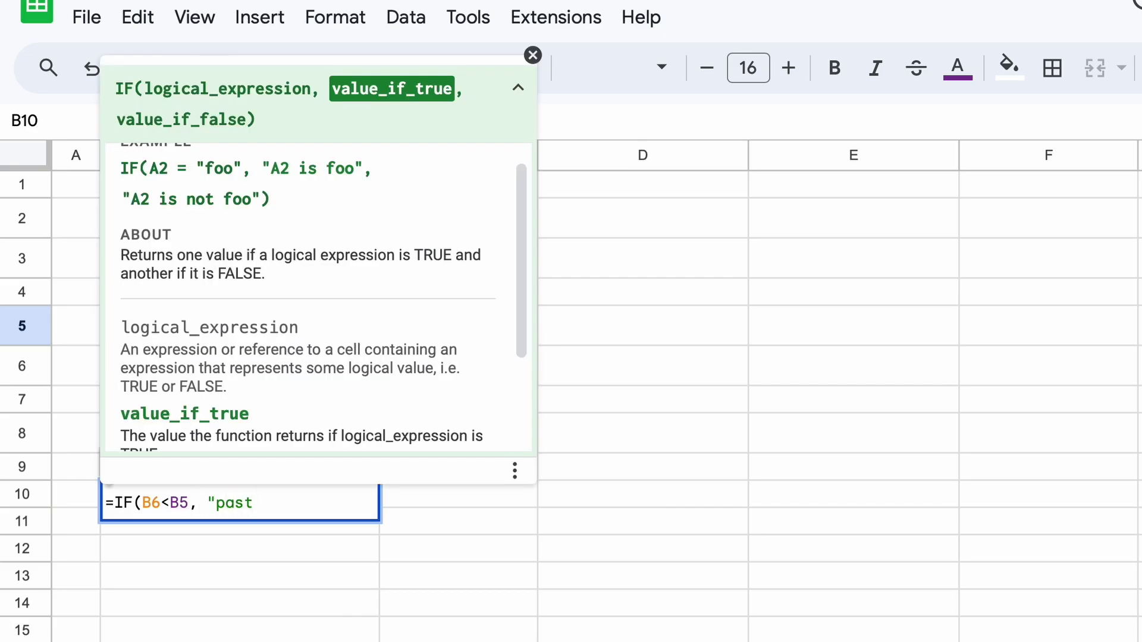
type("\", \",")
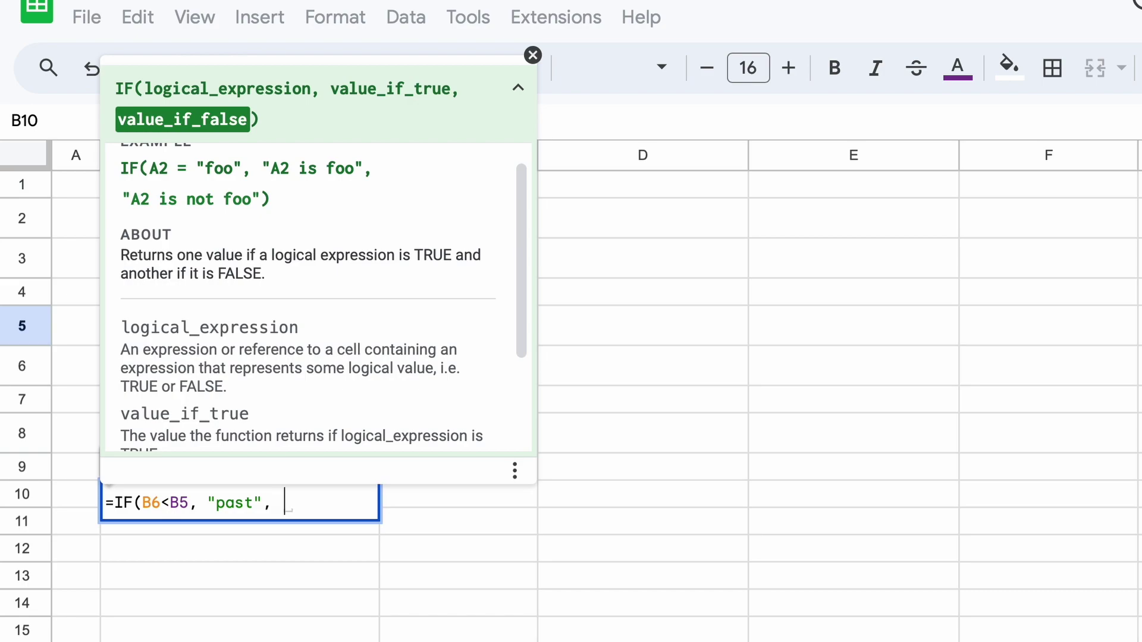
type("future")
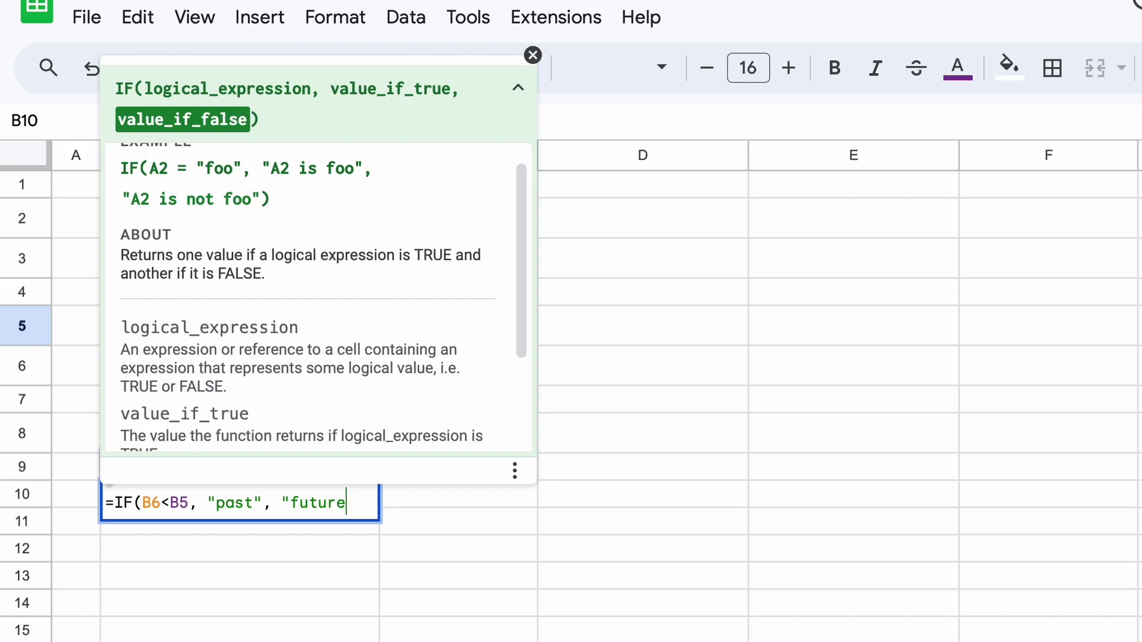
type("\")")
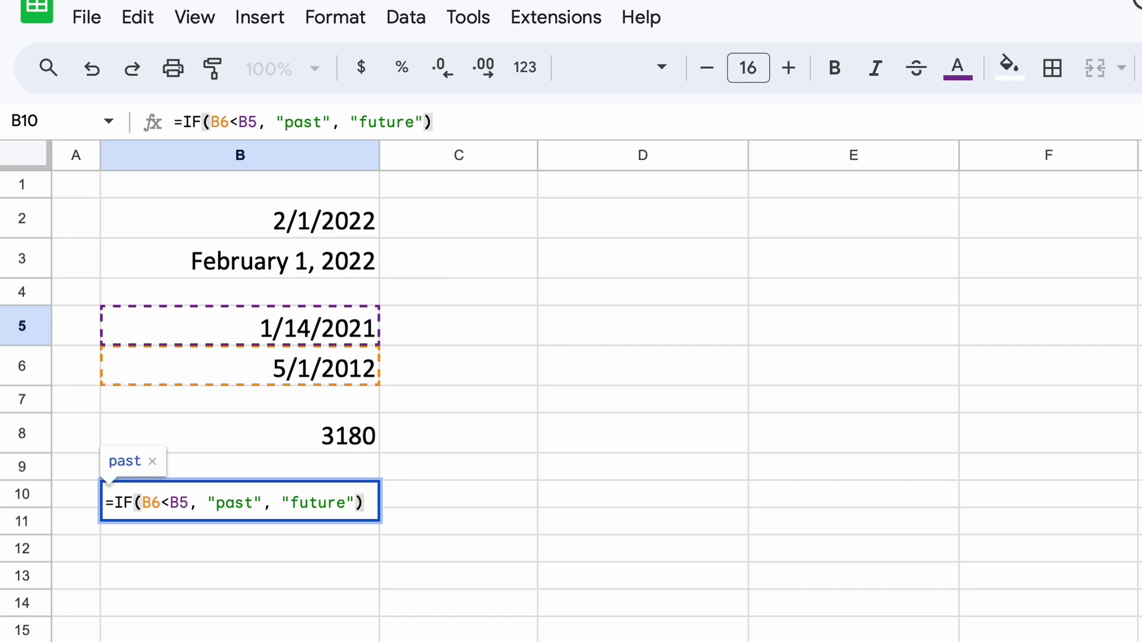
key("Return")
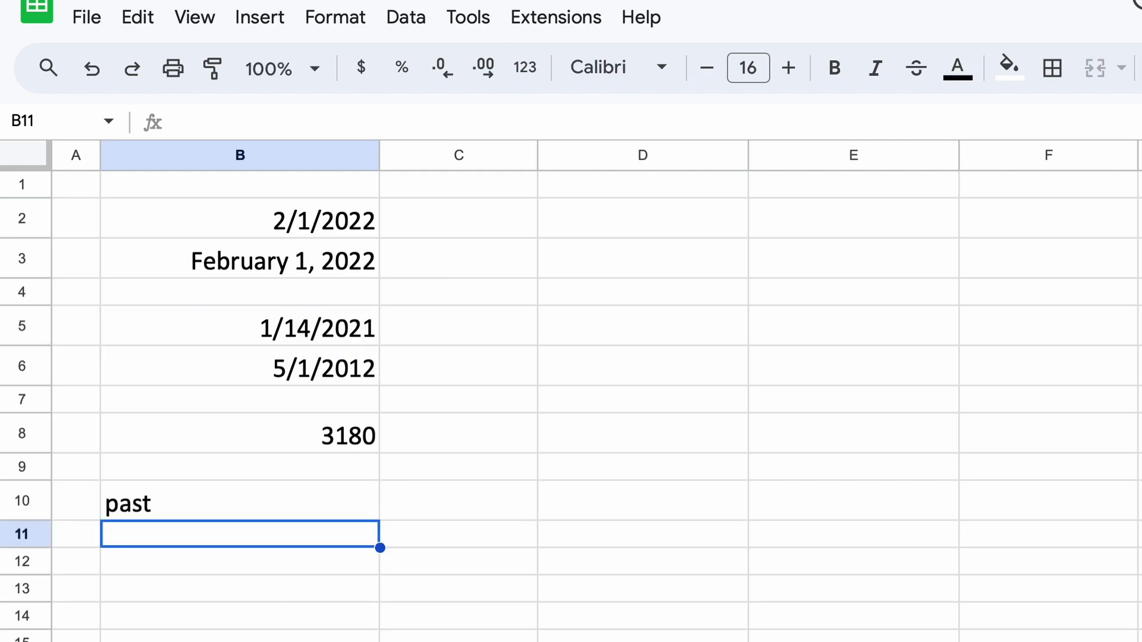